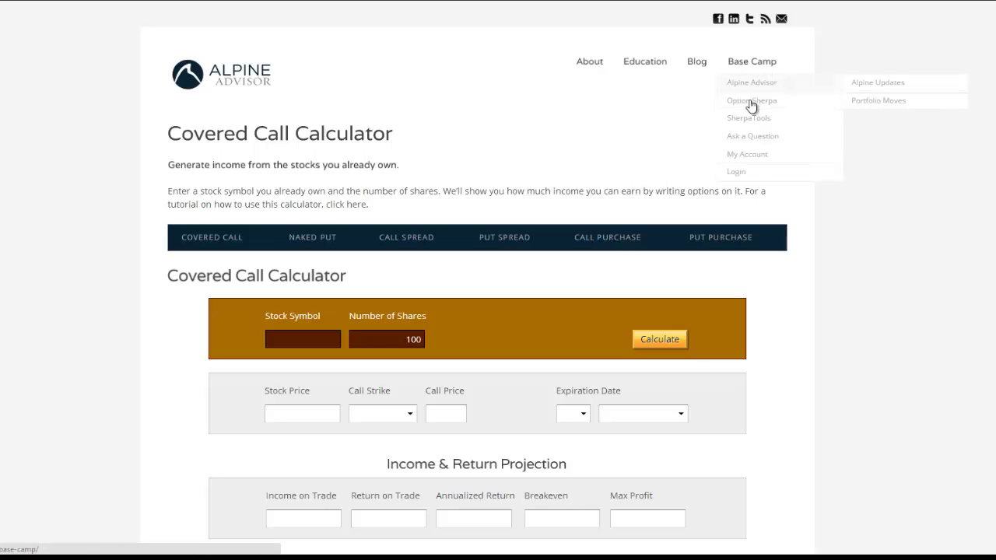
# - Calculate a covered call on stock symbol ABX for 100 shares
pyautogui.moveTo(747, 122)
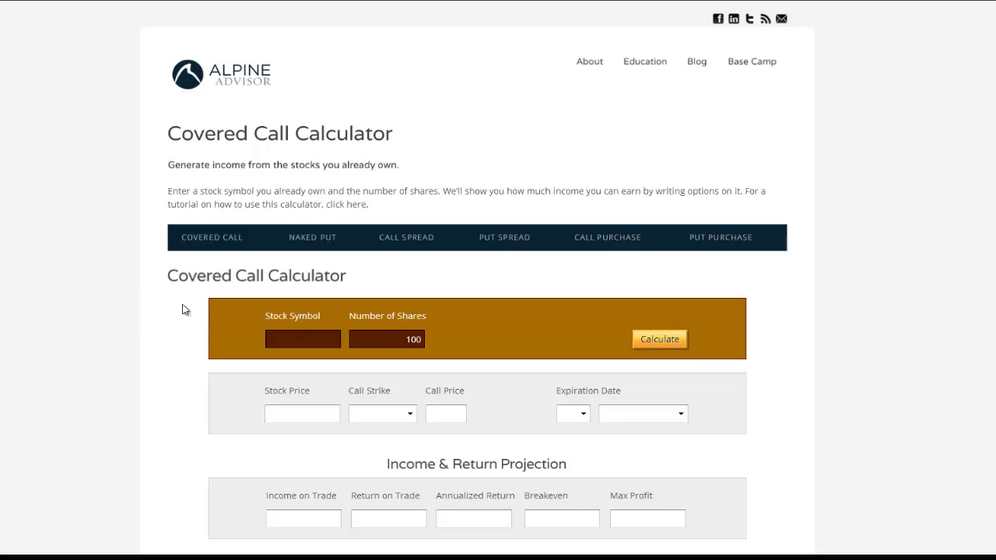
pyautogui.scroll(-1, 129, 326)
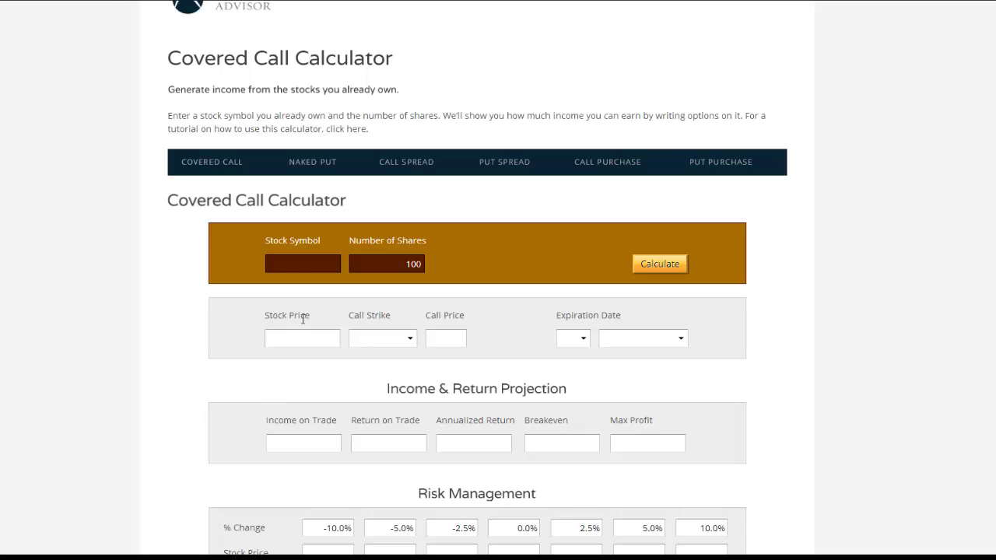
pyautogui.click(295, 268)
pyautogui.write('ABX')
pyautogui.click(659, 264)
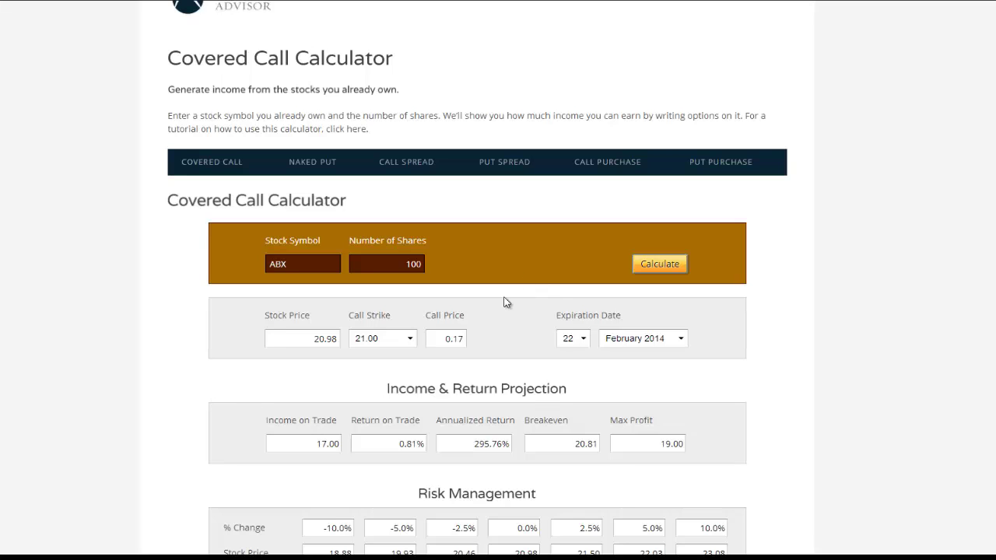
# - Set the expiration day to 28 for the February 2014 call
pyautogui.click(587, 344)
pyautogui.click(576, 359)
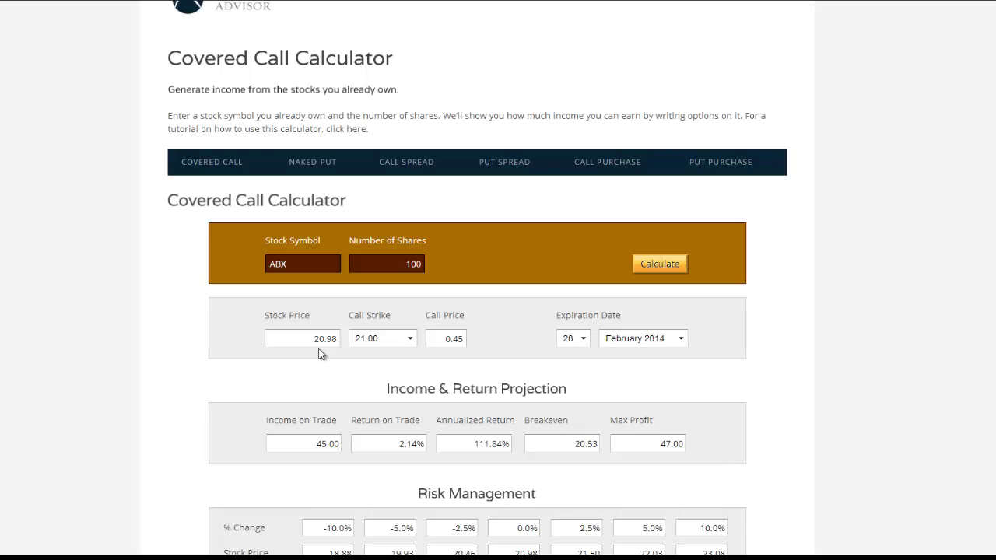
pyautogui.scroll(1, 335, 343)
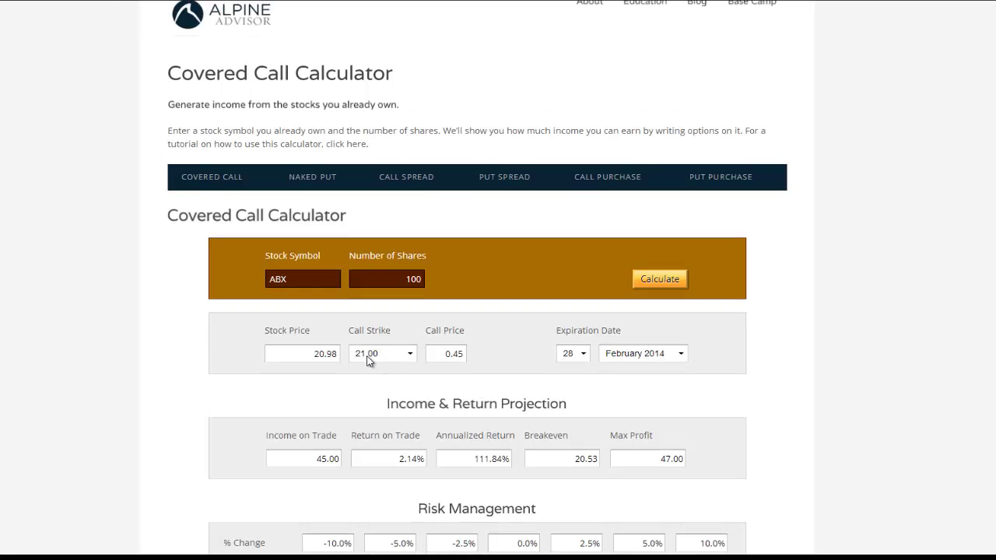
# - Review the available call strikes, expiration days and expiration months, keeping the 21.00 strike and 28 February 2014
pyautogui.click(413, 356)
pyautogui.click(430, 374)
pyautogui.click(583, 355)
pyautogui.click(585, 358)
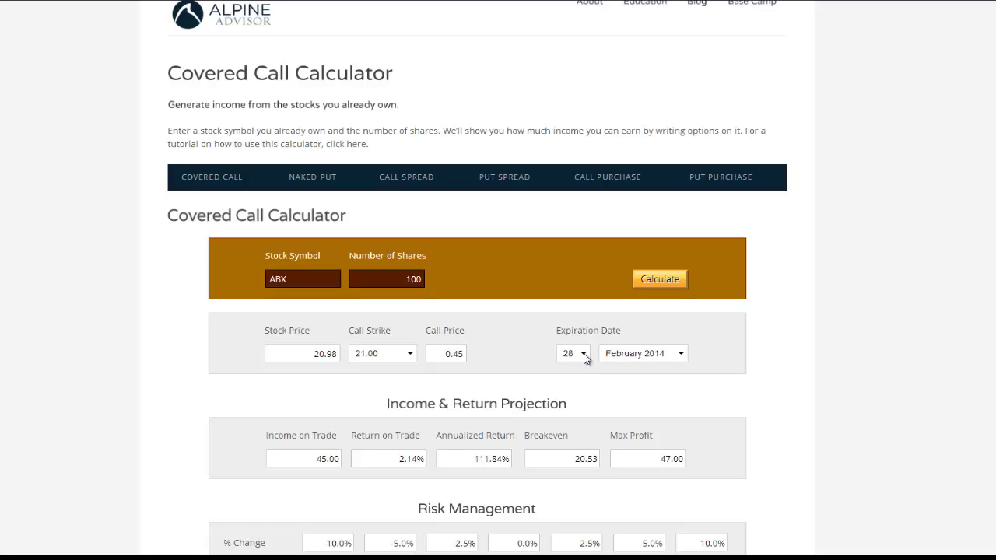
pyautogui.click(680, 356)
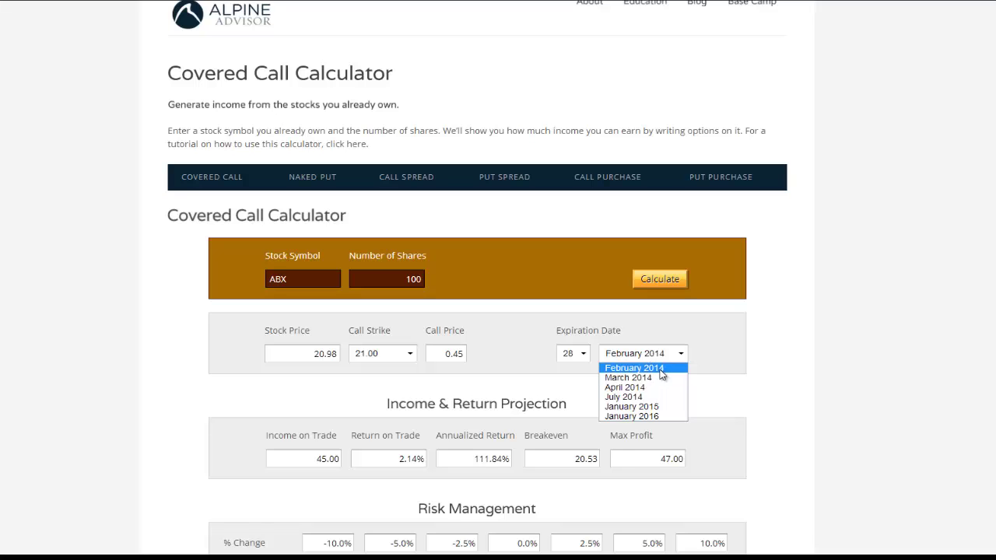
pyautogui.click(660, 370)
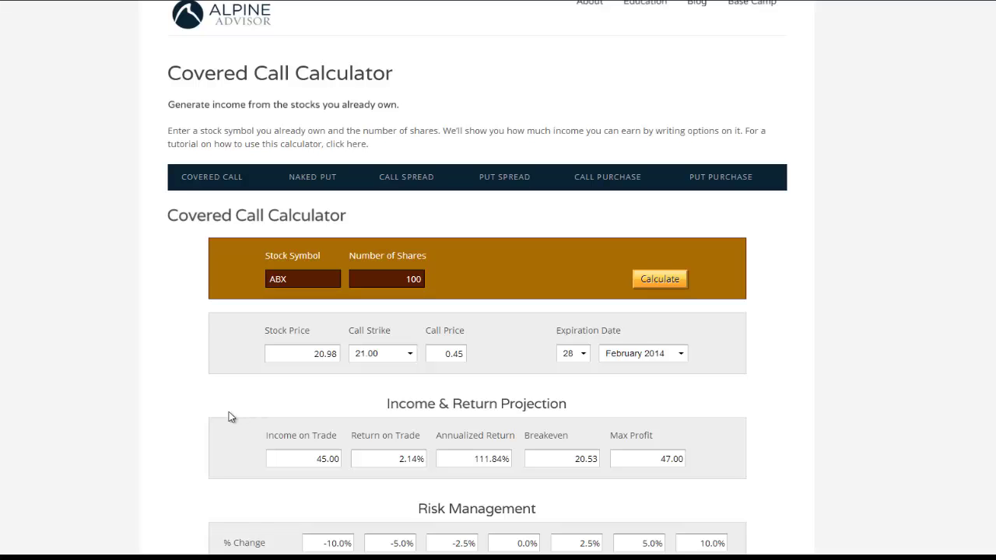
# - Examine the Income & Return Projection for the ABX call, from income on trade to max profit
pyautogui.scroll(-1, 233, 418)
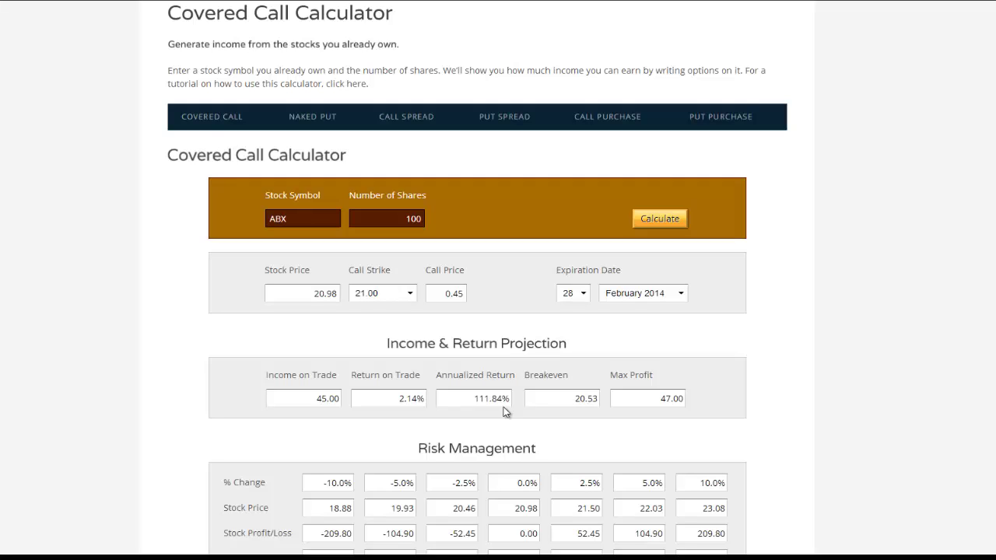
pyautogui.scroll(2, 504, 411)
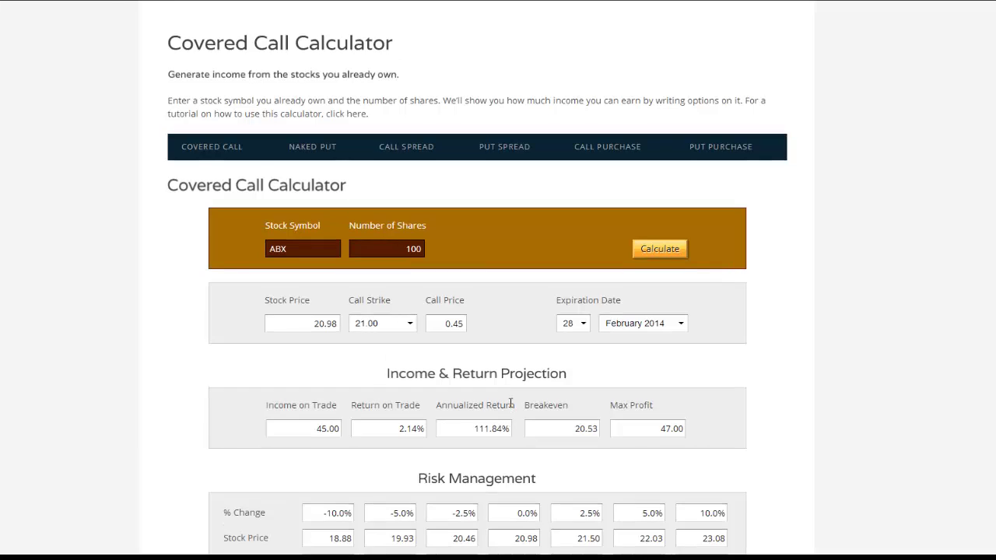
pyautogui.scroll(-2, 497, 452)
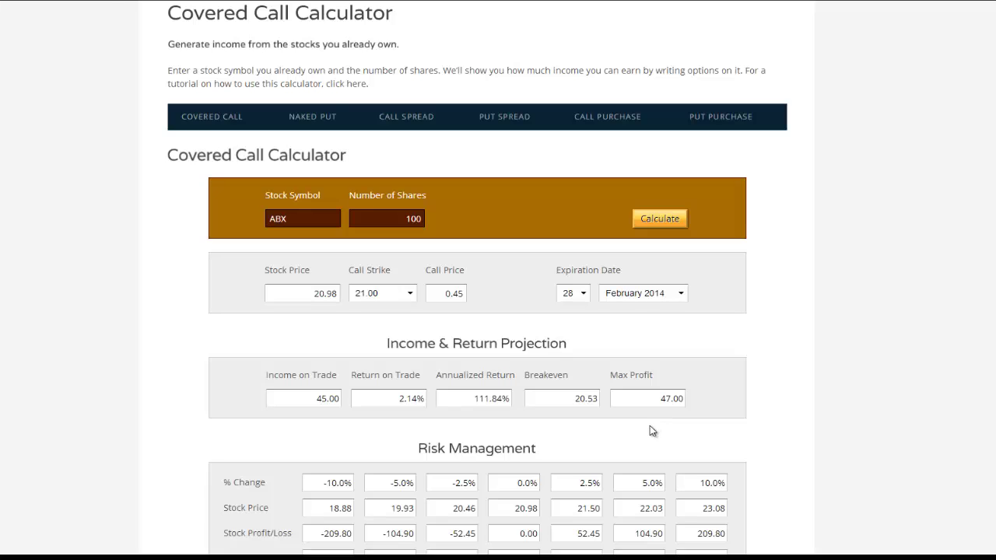
# - Examine the Risk Management table's profit, loss and return rows across the price changes from -10% to 10%
pyautogui.scroll(-1, 646, 434)
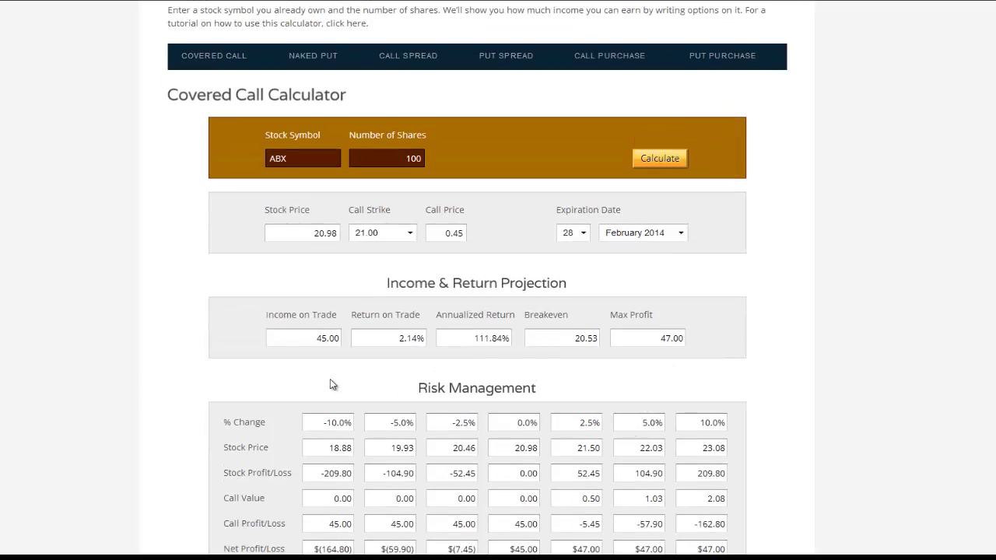
pyautogui.scroll(-1, 330, 381)
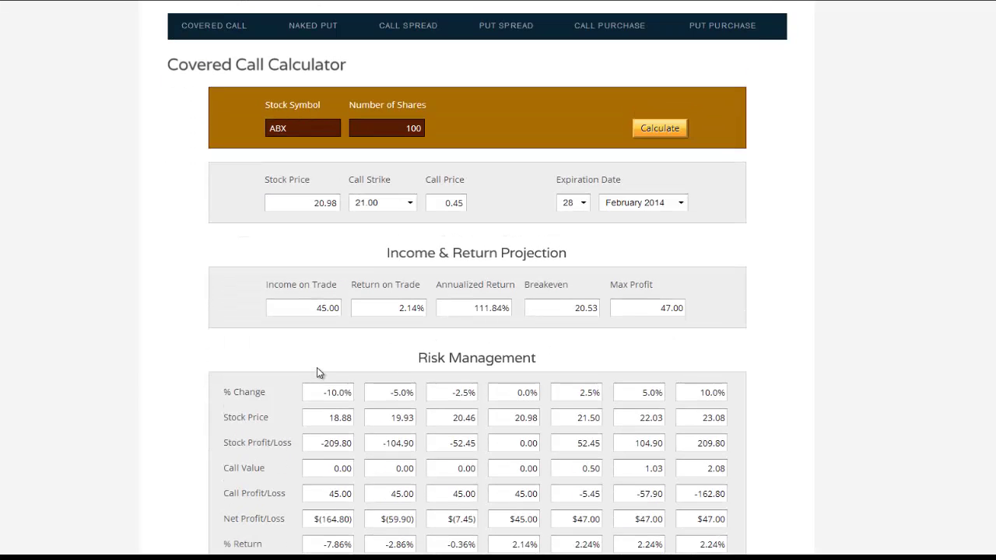
pyautogui.scroll(-1, 315, 366)
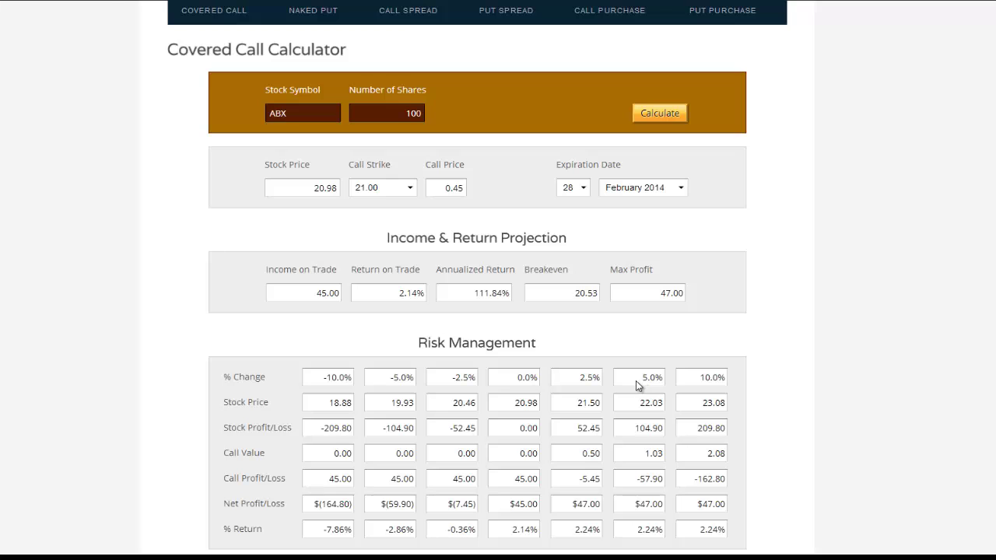
pyautogui.scroll(-1, 636, 380)
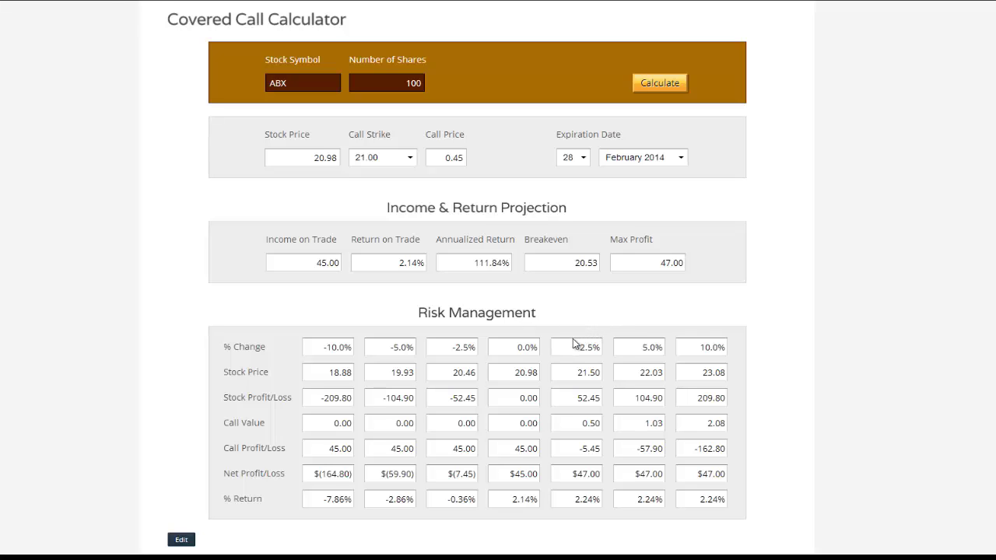
pyautogui.scroll(-1, 493, 346)
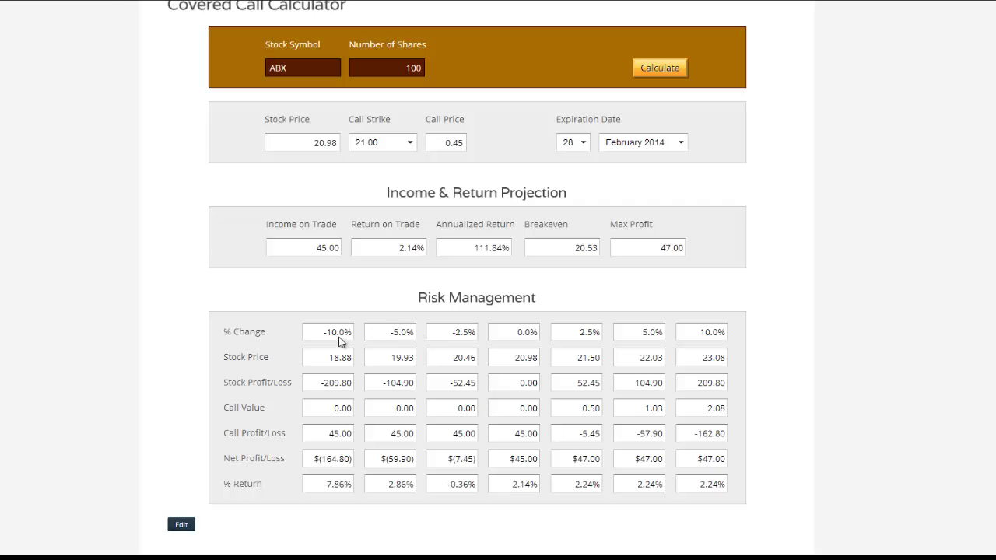
pyautogui.scroll(1, 253, 348)
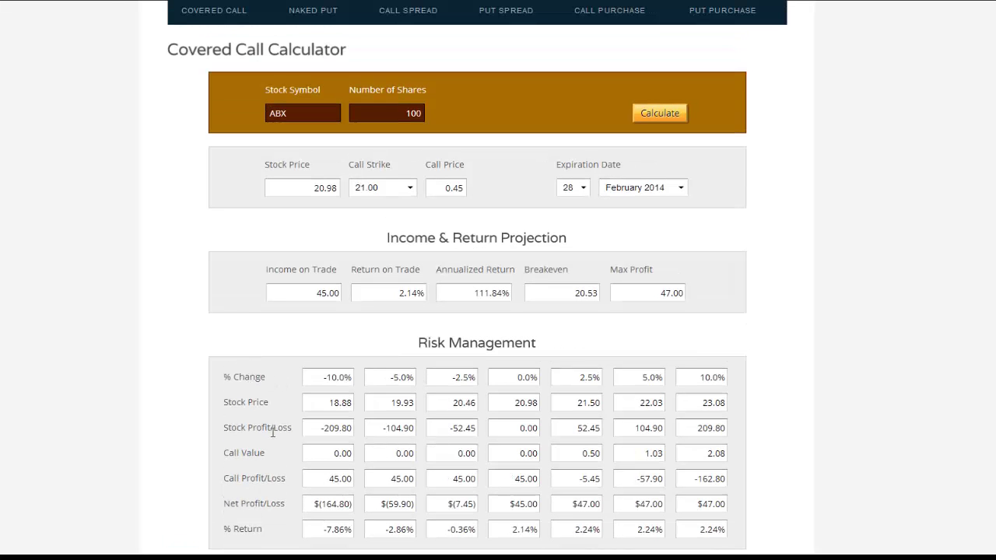
pyautogui.scroll(-1, 272, 432)
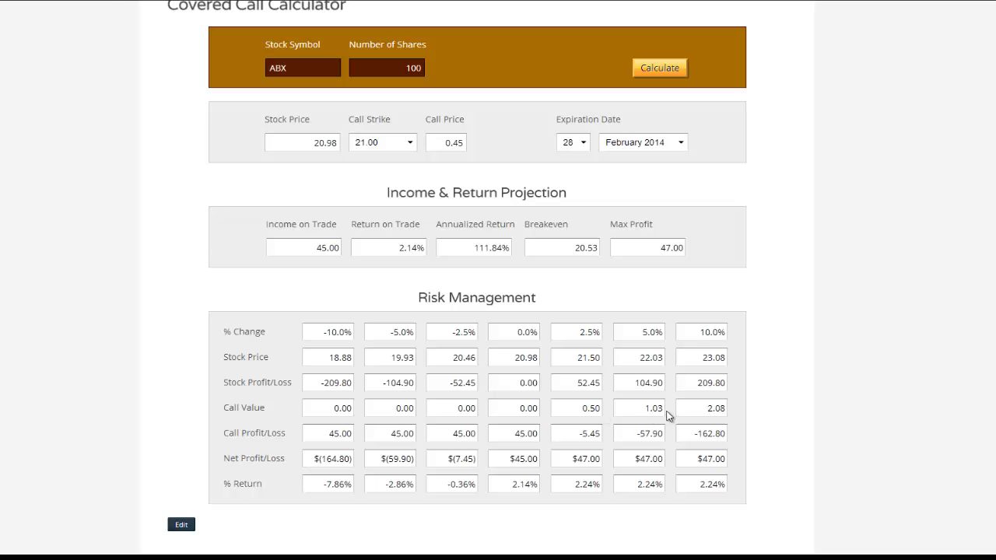
pyautogui.scroll(1, 691, 416)
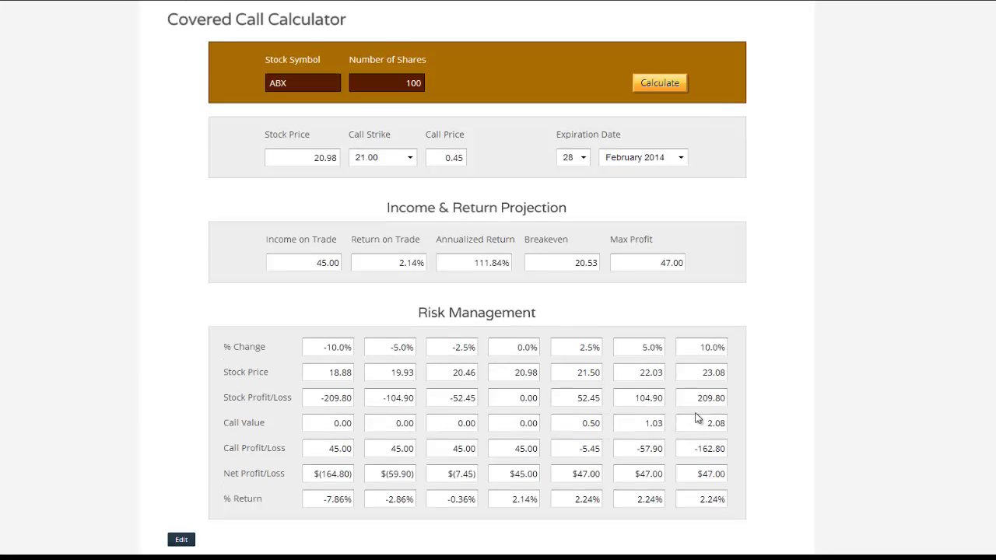
pyautogui.scroll(1, 694, 417)
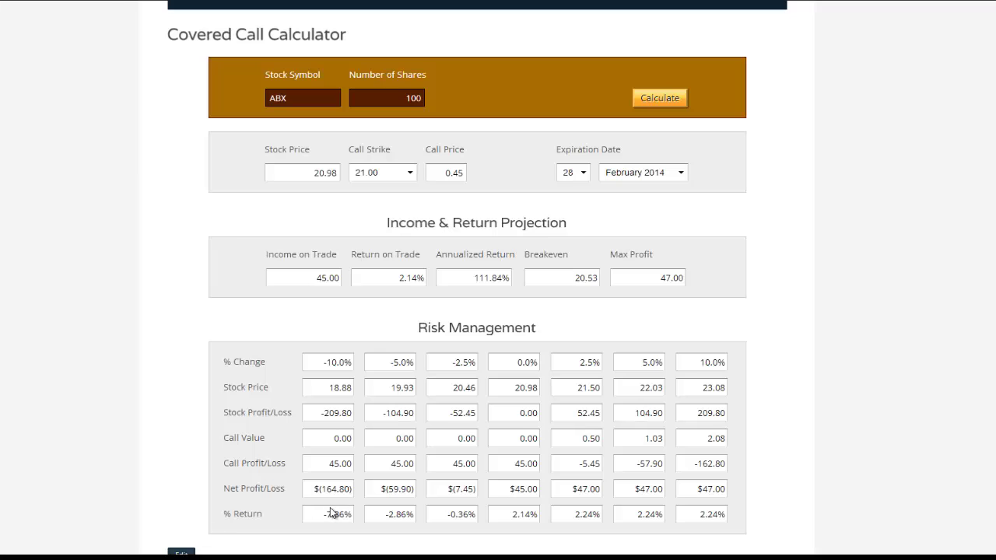
pyautogui.scroll(-1, 334, 514)
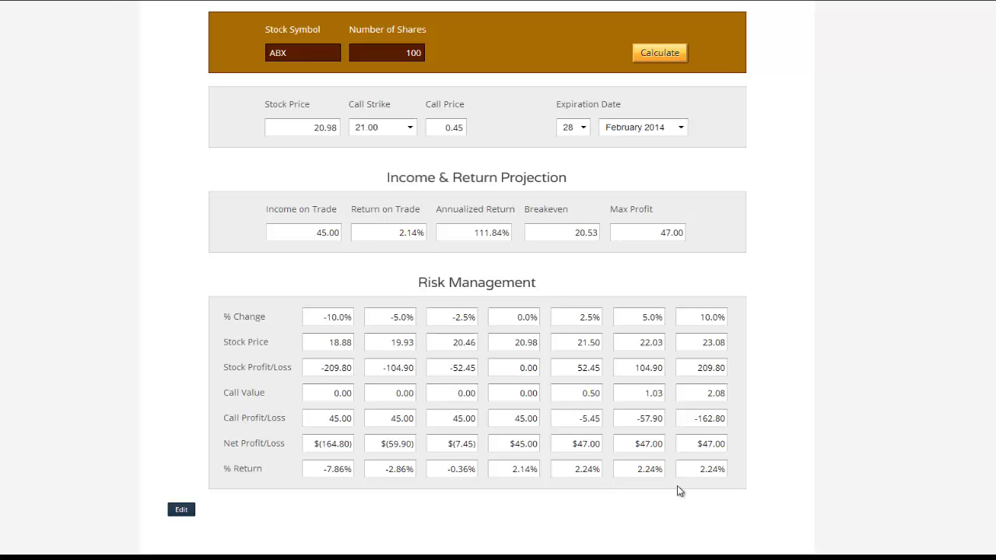
# - Change the option's expiration date to 22 March 2014
pyautogui.scroll(1, 692, 487)
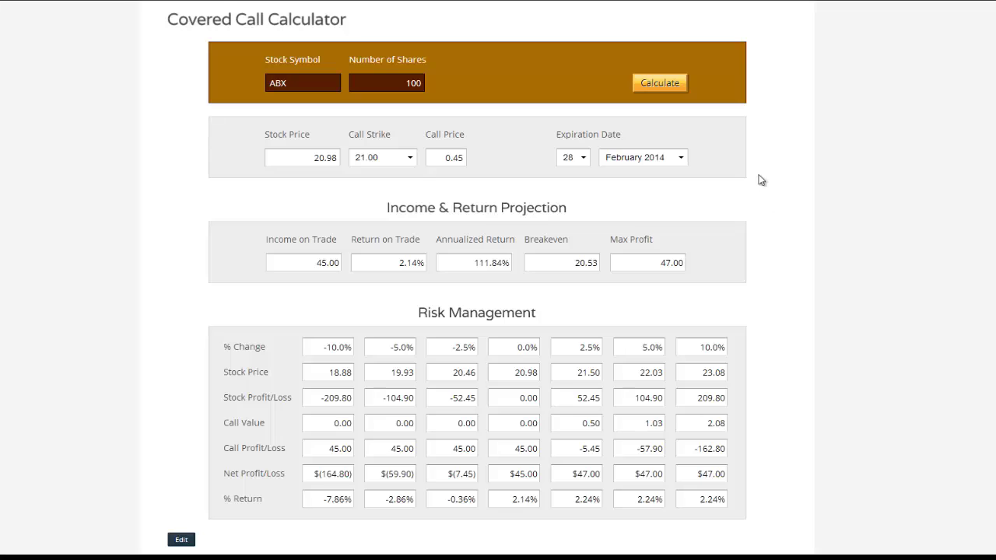
pyautogui.click(681, 158)
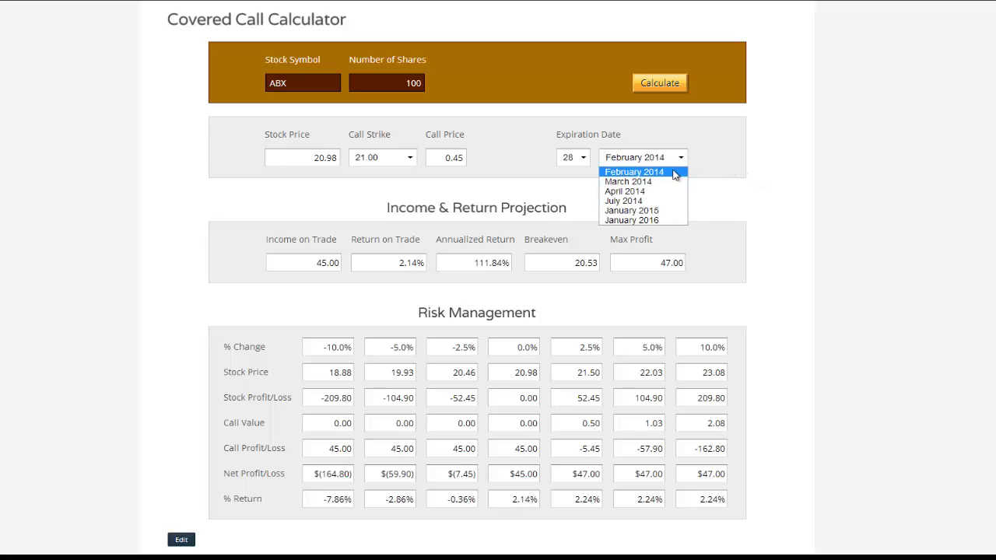
pyautogui.click(667, 183)
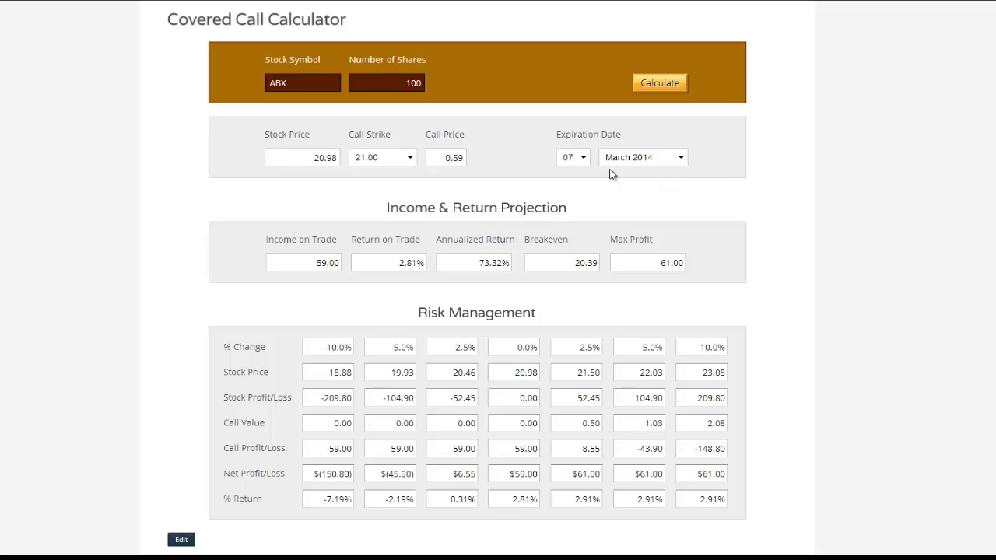
pyautogui.click(579, 158)
pyautogui.click(571, 191)
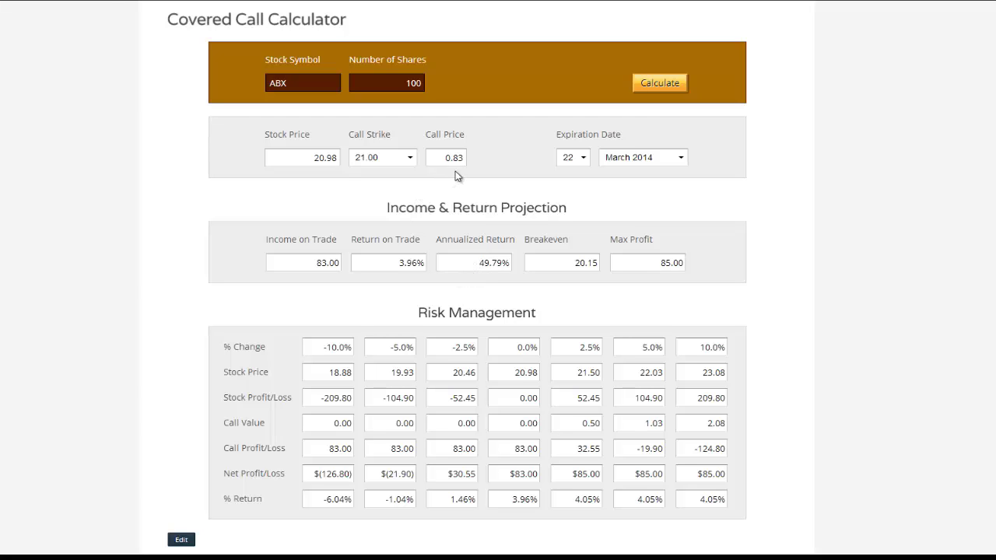
# - Compare the recalculated income projection and risk figures for the March expiration
pyautogui.scroll(-1, 400, 162)
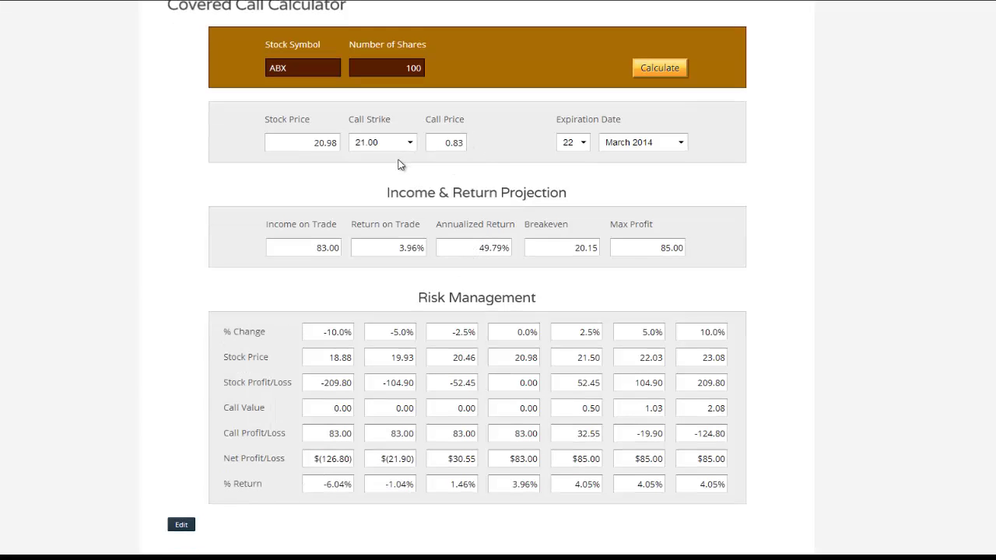
pyautogui.scroll(1, 405, 210)
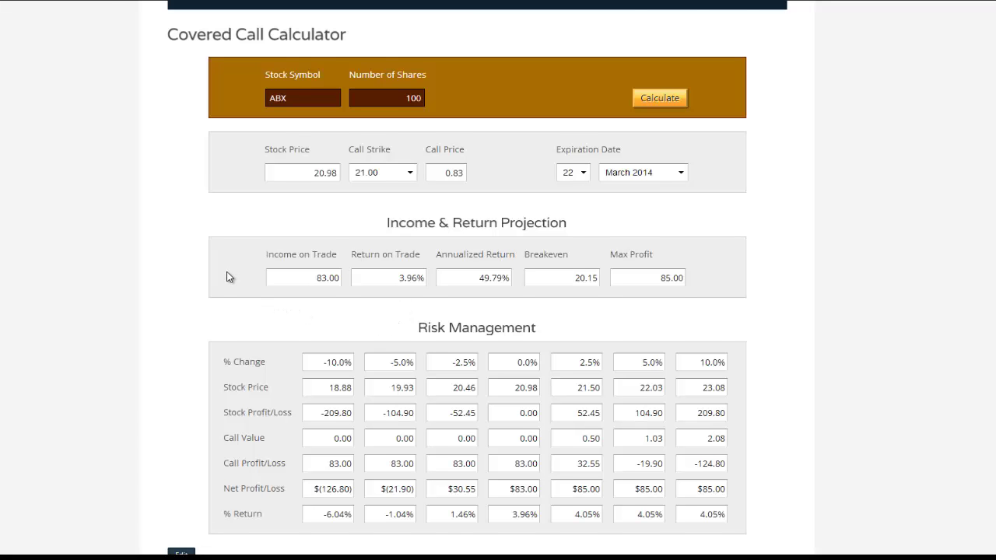
pyautogui.scroll(1, 229, 277)
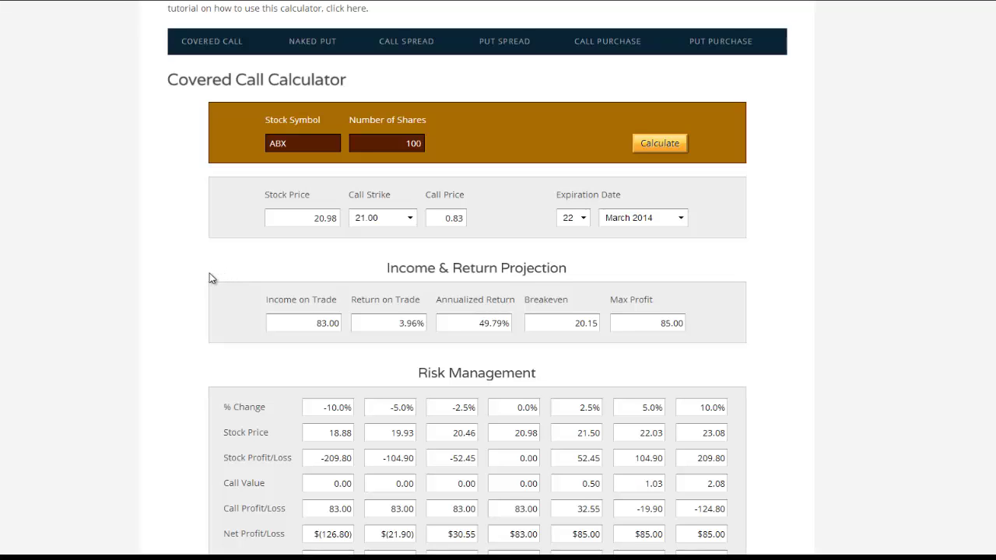
pyautogui.scroll(-1, 211, 278)
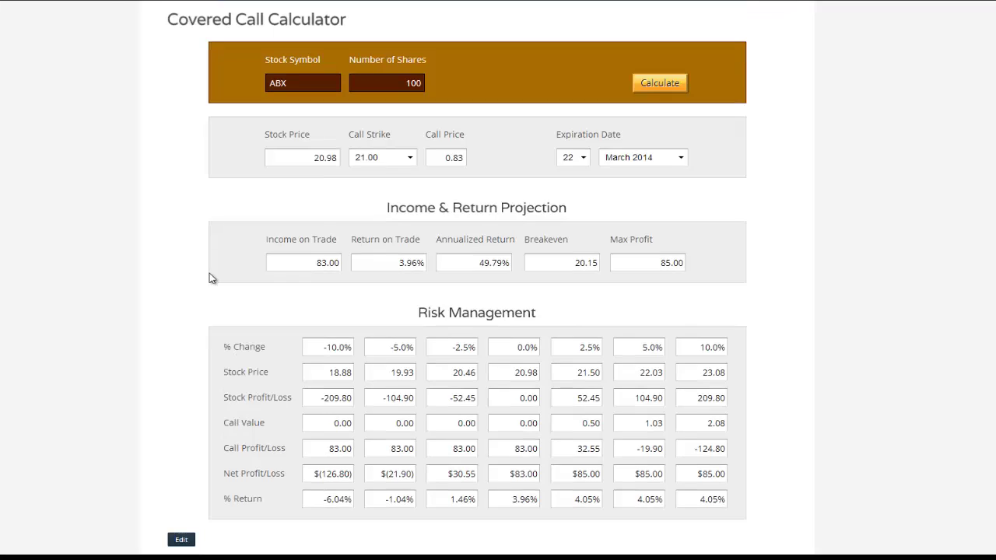